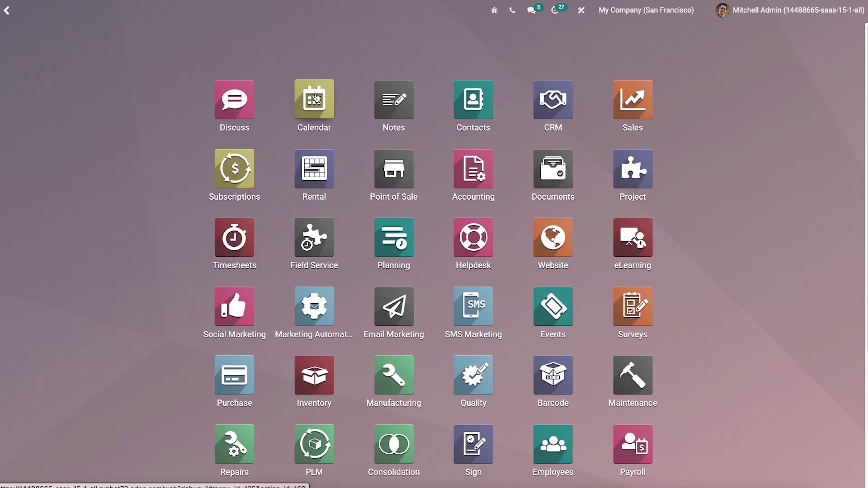
# Open the Calendar app and go to its Online Appointments list
pyautogui.click(315, 98)
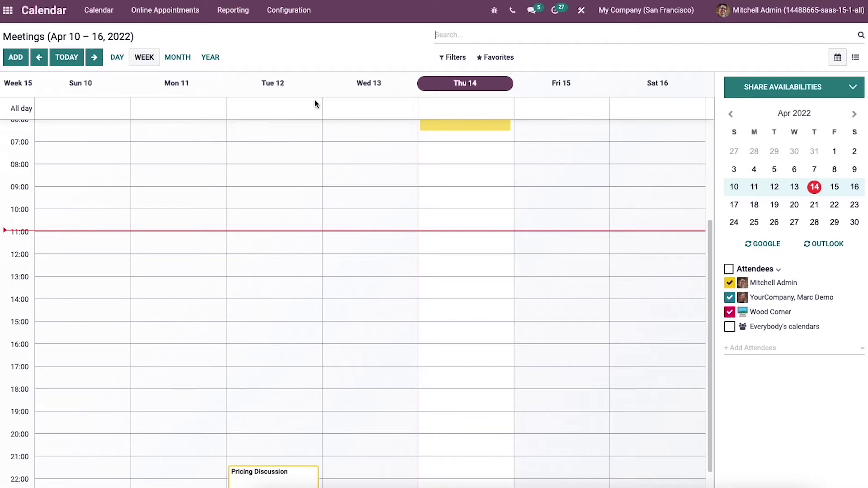
pyautogui.click(164, 9)
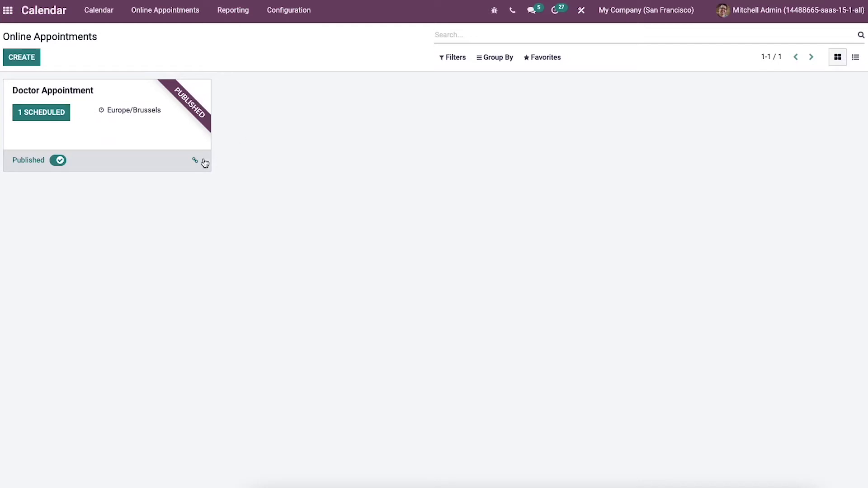
# Look at Doctor Appointment's share link, then create a new blank appointment type
pyautogui.click(194, 162)
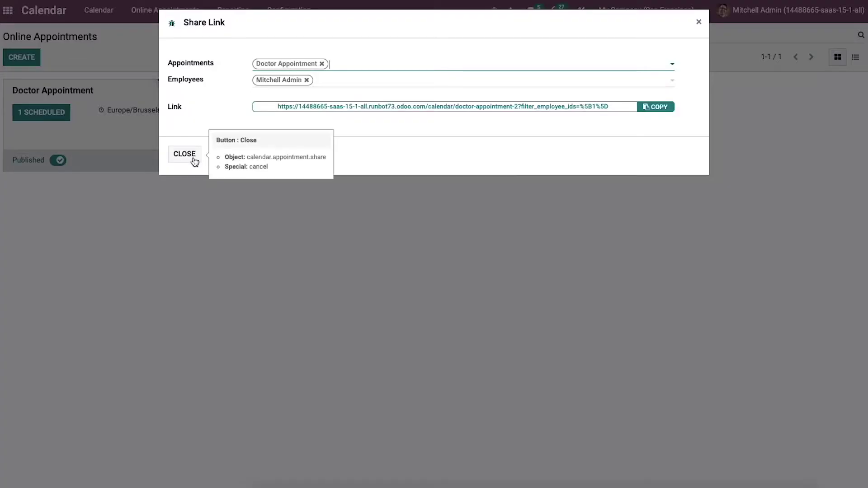
pyautogui.click(184, 153)
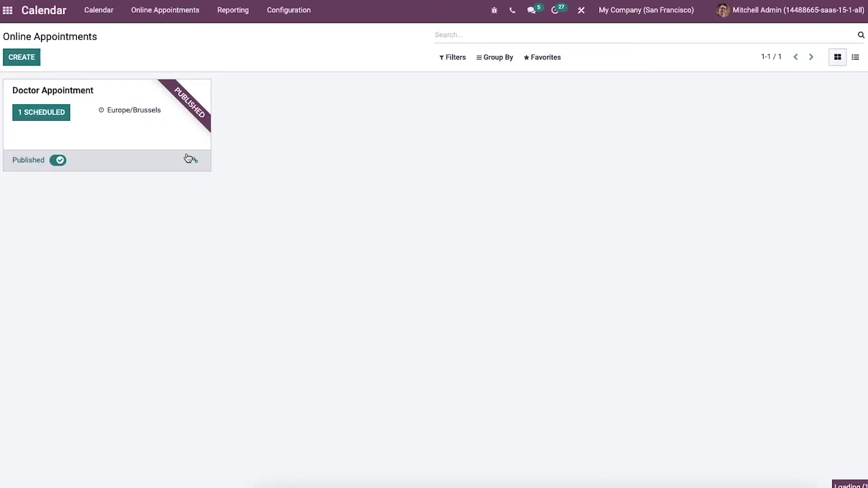
pyautogui.click(27, 56)
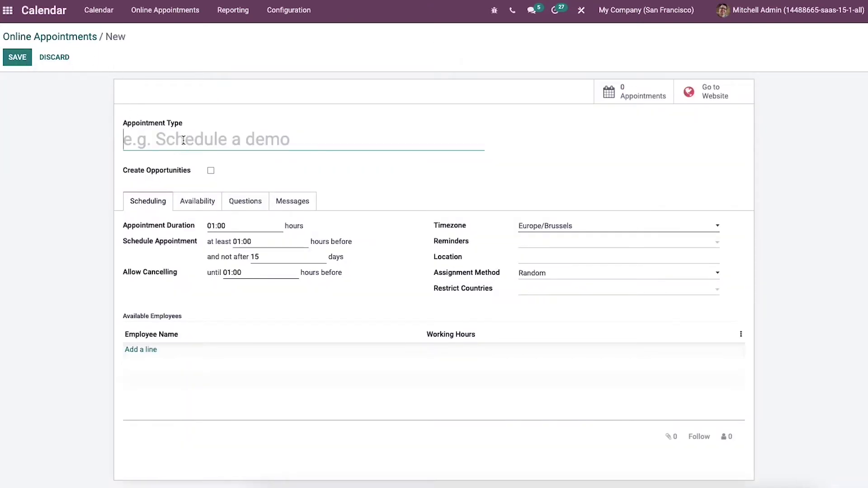
# Enter 'Schedule a demo' in the Appointment Type name field
pyautogui.write('S')
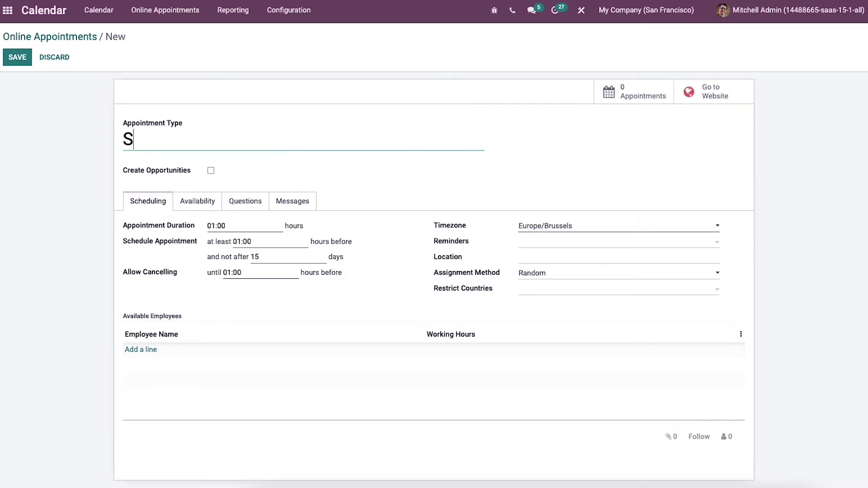
pyautogui.write('chedu')
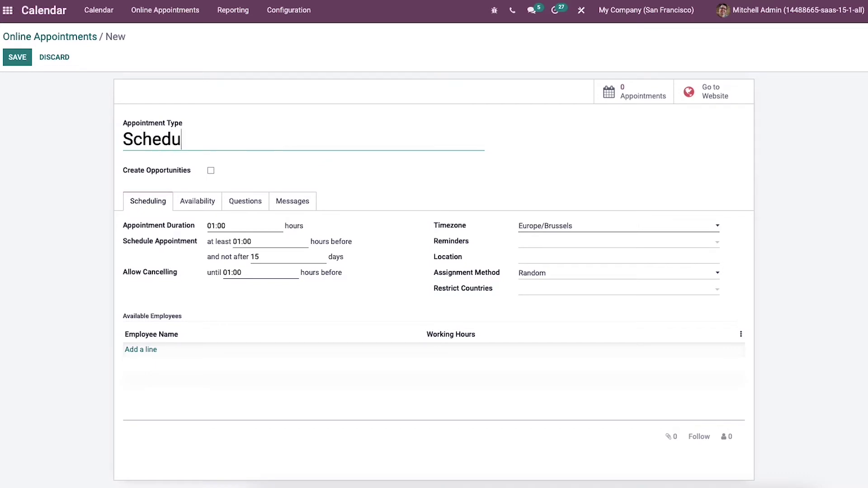
pyautogui.write('le a demo')
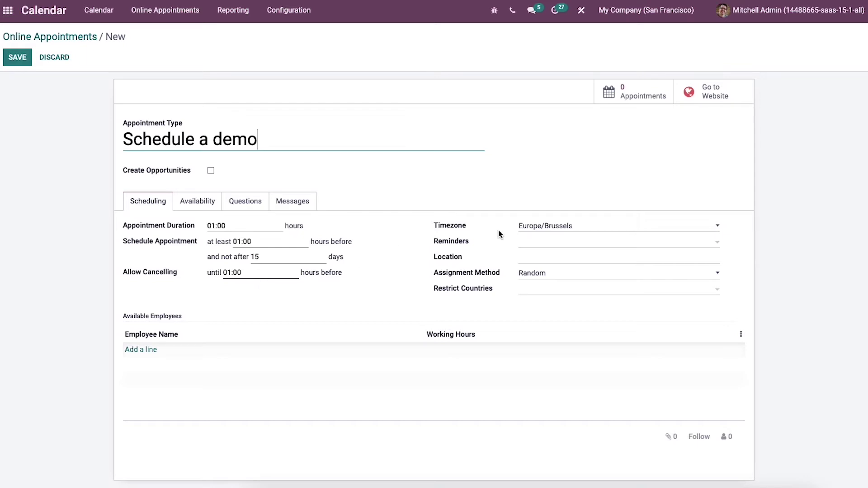
# Keep Europe/Brussels timezone, no reminders and Random assignment, then start adding an available employee
pyautogui.click(592, 227)
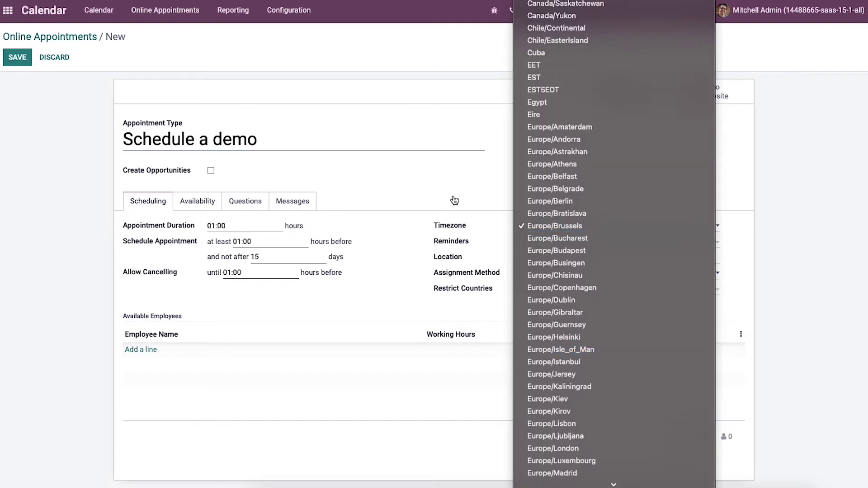
pyautogui.click(453, 196)
pyautogui.click(529, 244)
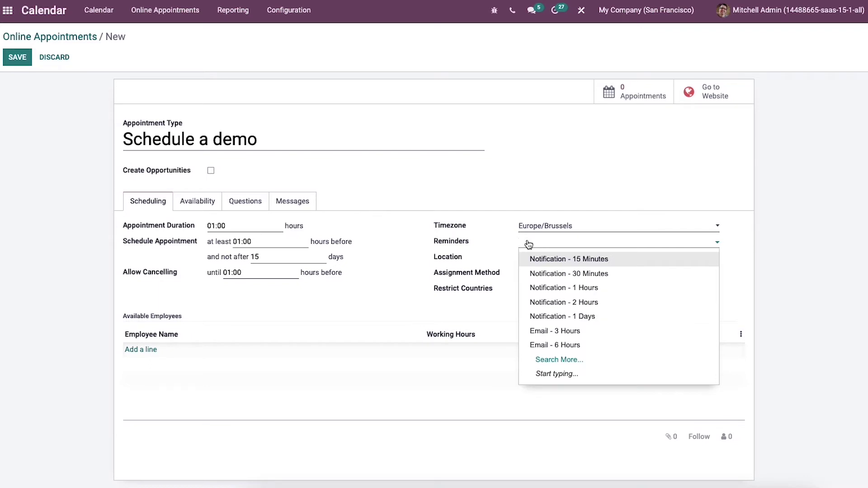
pyautogui.click(481, 252)
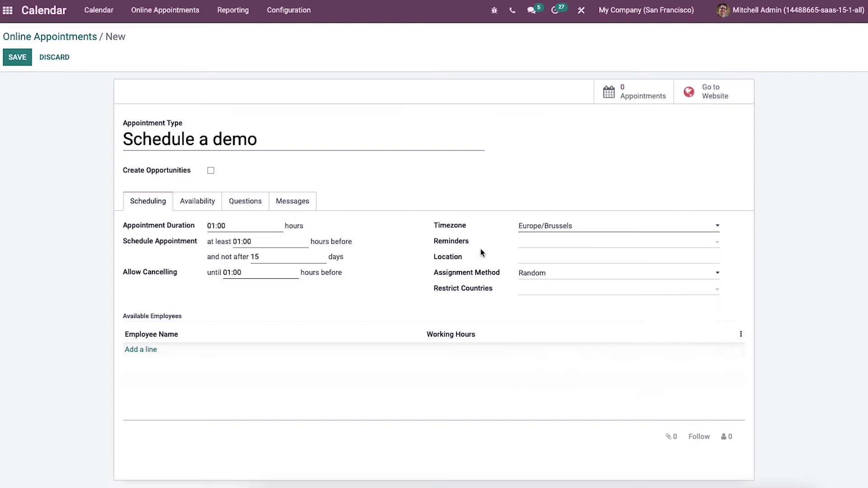
pyautogui.click(554, 279)
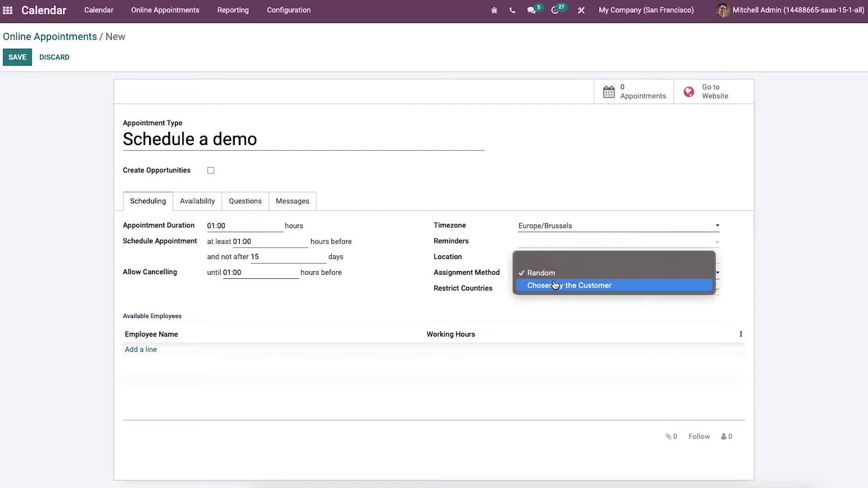
pyautogui.click(545, 299)
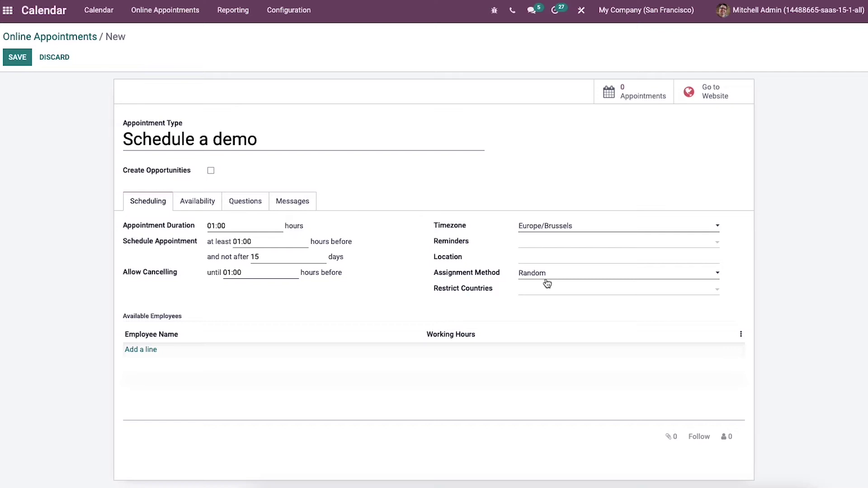
pyautogui.click(151, 349)
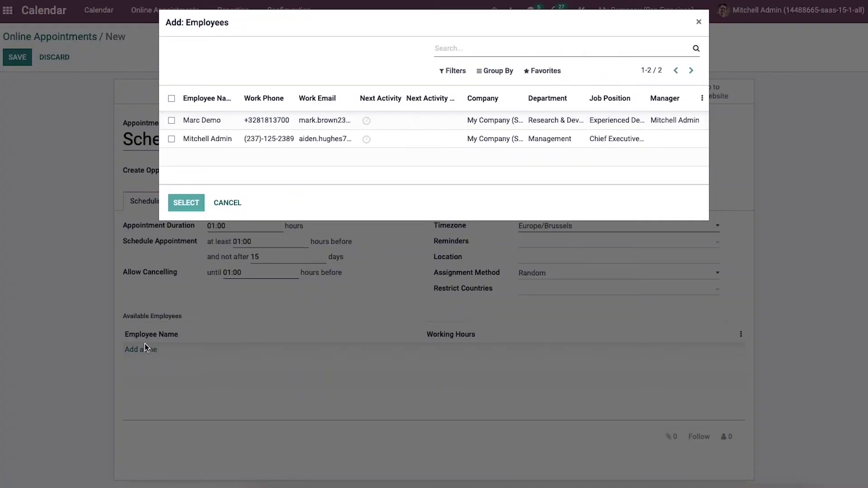
# Add the Standard 40 hours/week employee as available staff and view the Availability settings
pyautogui.click(217, 121)
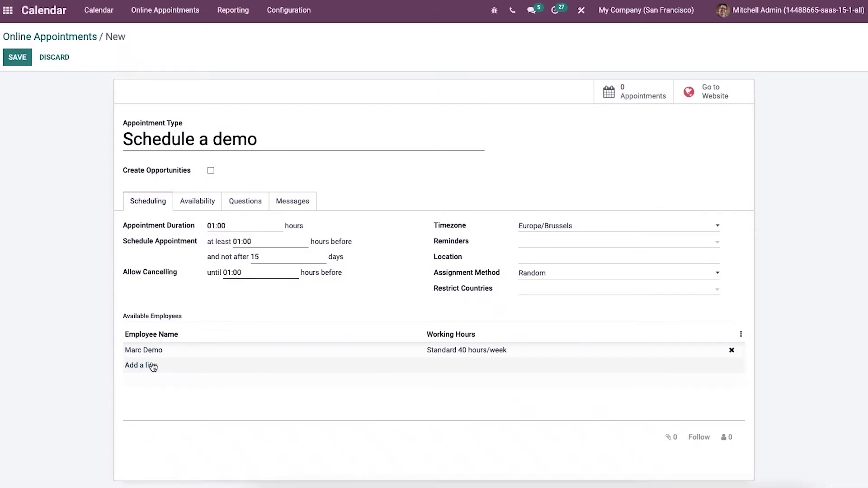
pyautogui.moveTo(161, 364)
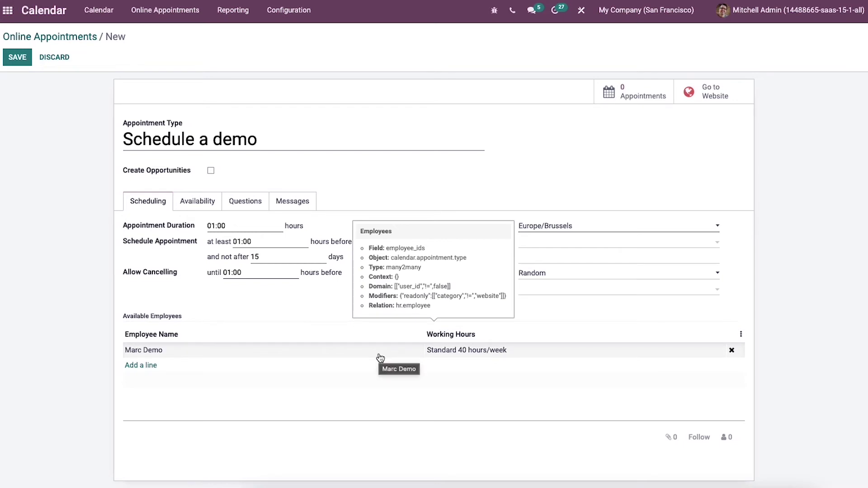
pyautogui.click(192, 206)
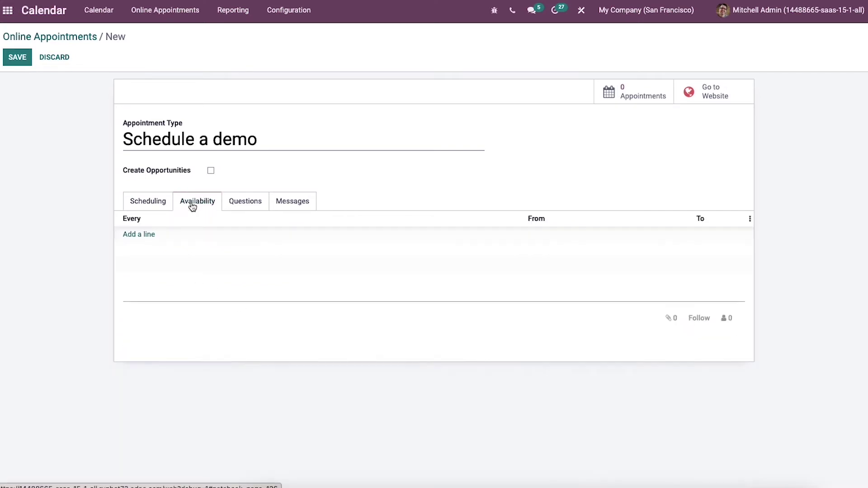
# Add 08:00–17:00 availability slots for Monday, Tuesday, Wednesday and Thursday
pyautogui.click(147, 235)
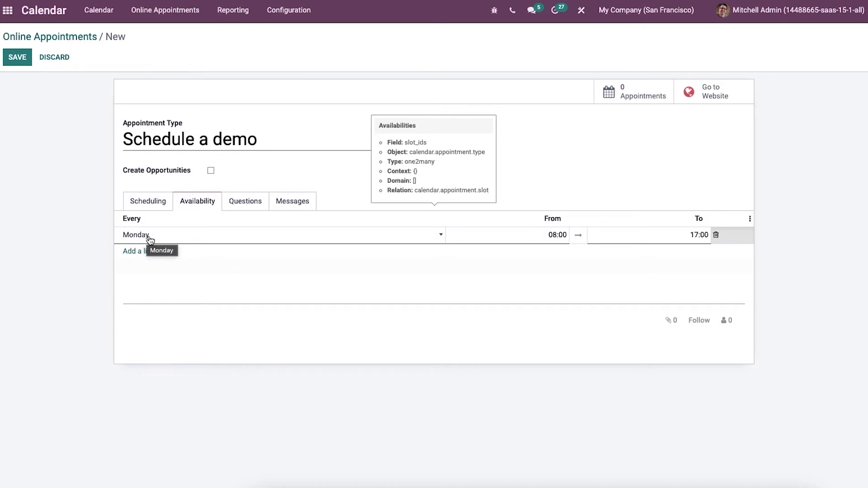
pyautogui.click(148, 253)
pyautogui.click(148, 253)
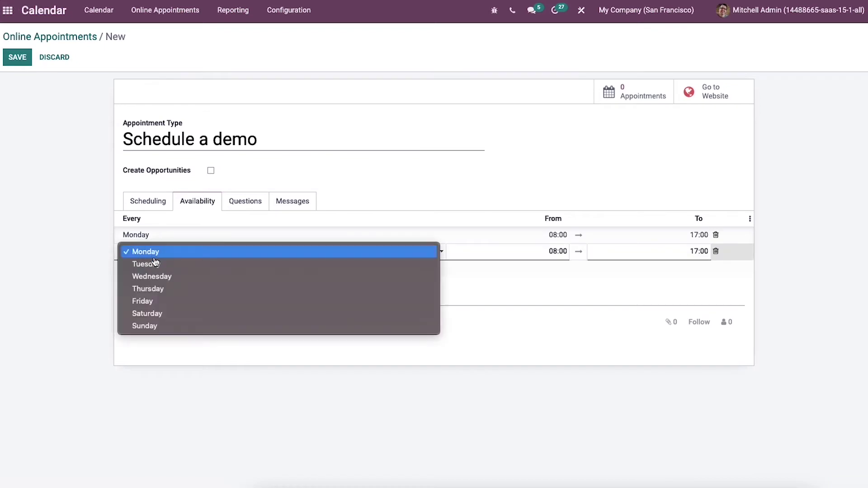
pyautogui.click(155, 262)
pyautogui.click(152, 276)
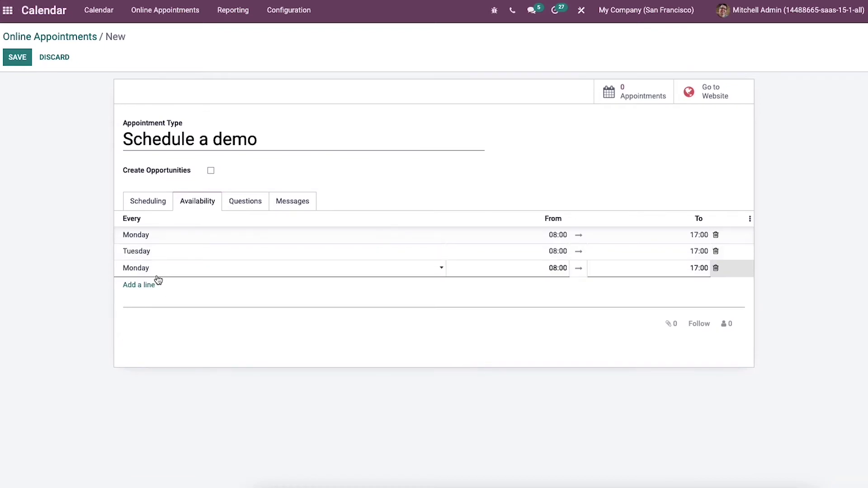
pyautogui.click(158, 268)
pyautogui.click(163, 292)
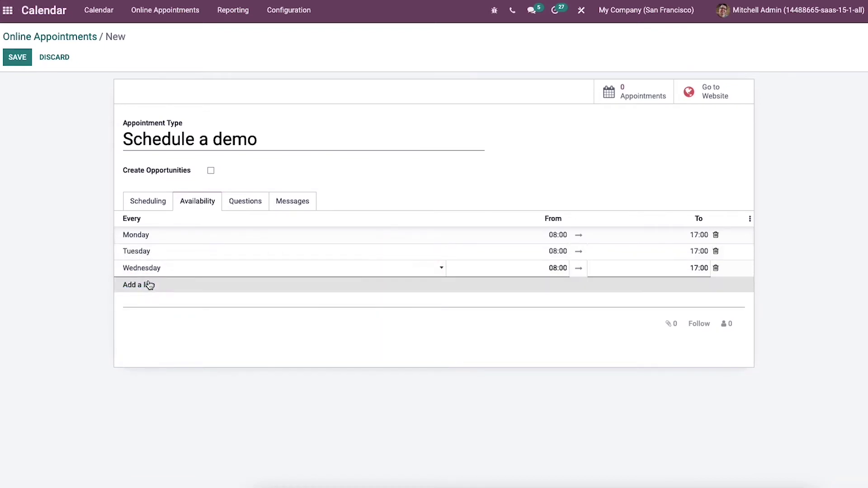
pyautogui.click(145, 285)
pyautogui.click(153, 291)
pyautogui.click(165, 323)
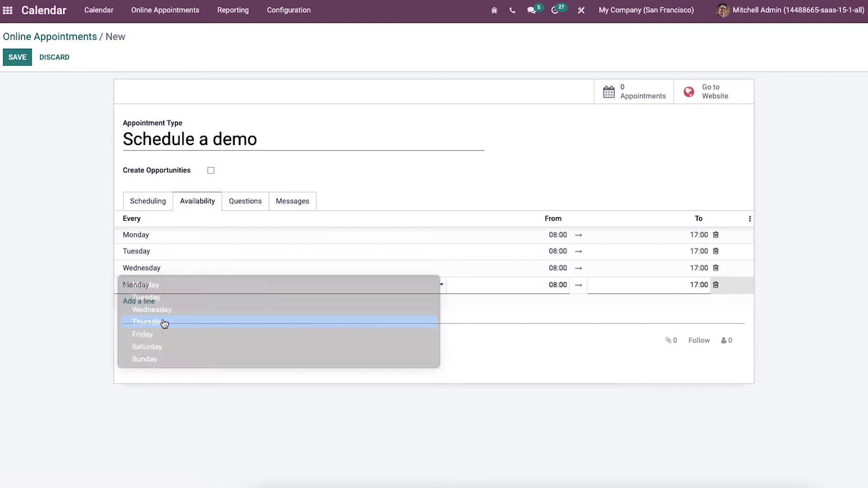
# Add 08:00–17:00 availability slots for Friday and Saturday
pyautogui.click(150, 303)
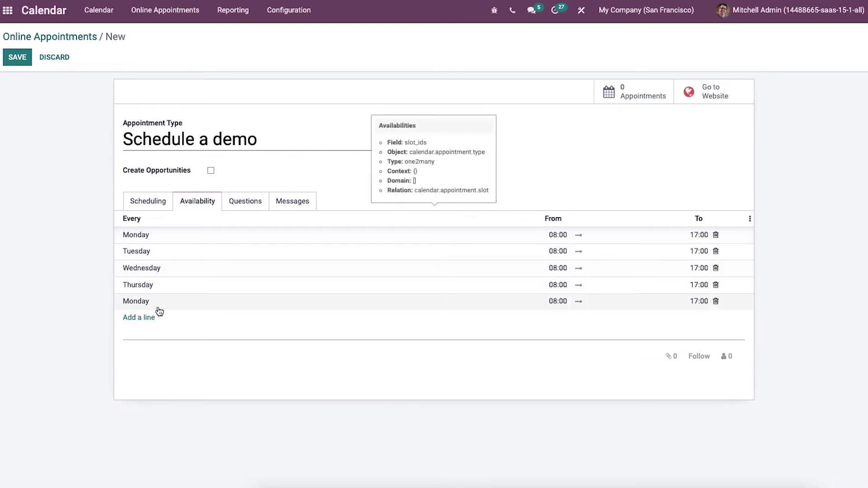
pyautogui.click(159, 308)
pyautogui.click(159, 308)
pyautogui.click(154, 352)
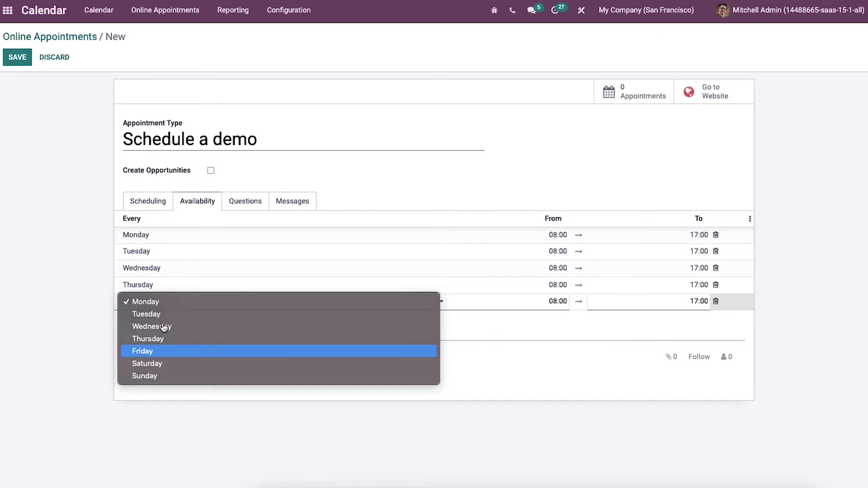
pyautogui.click(146, 319)
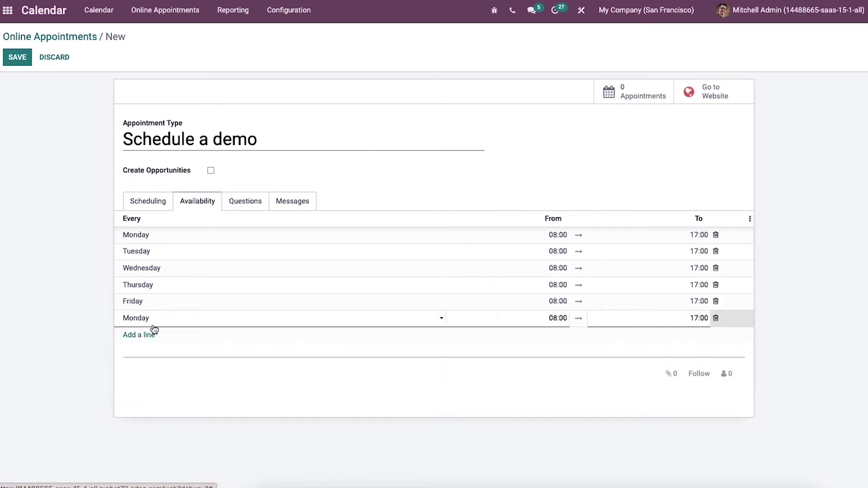
pyautogui.click(160, 326)
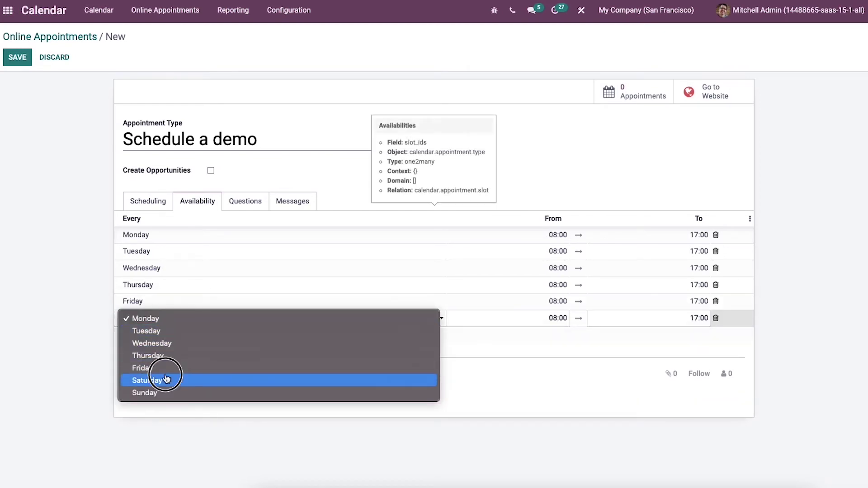
pyautogui.click(166, 380)
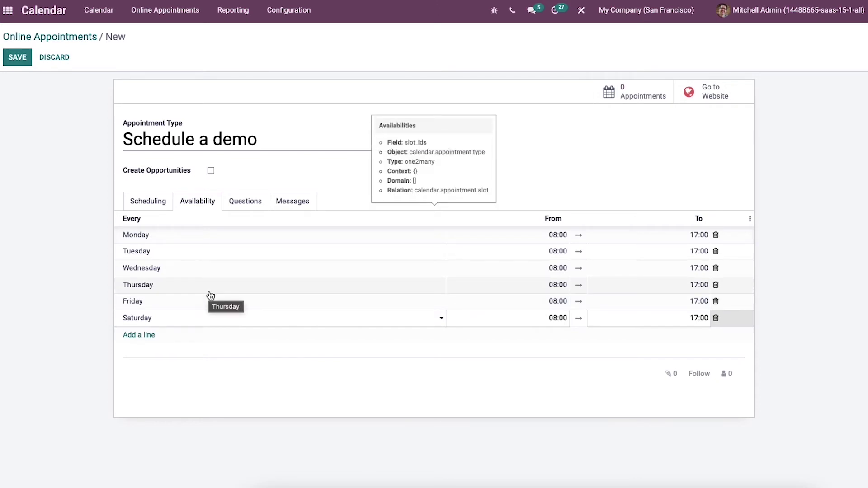
pyautogui.click(244, 203)
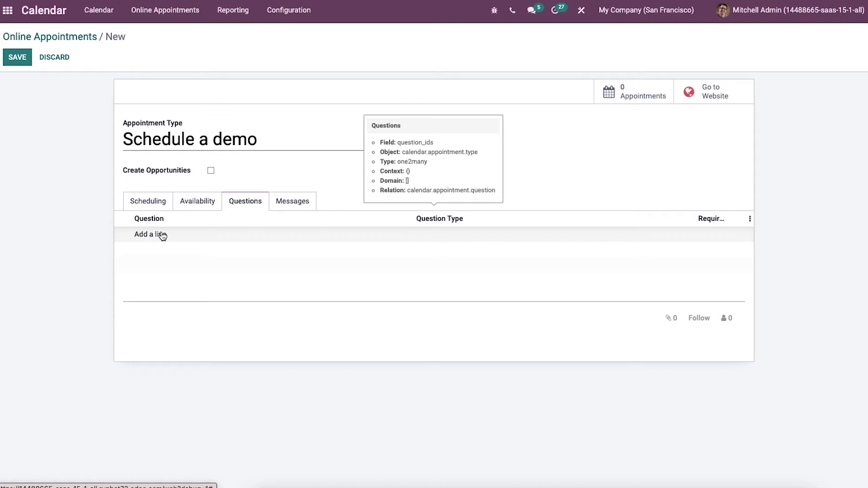
# Create the single-line question 'What is the name of your Company ?' and save it
pyautogui.click(163, 235)
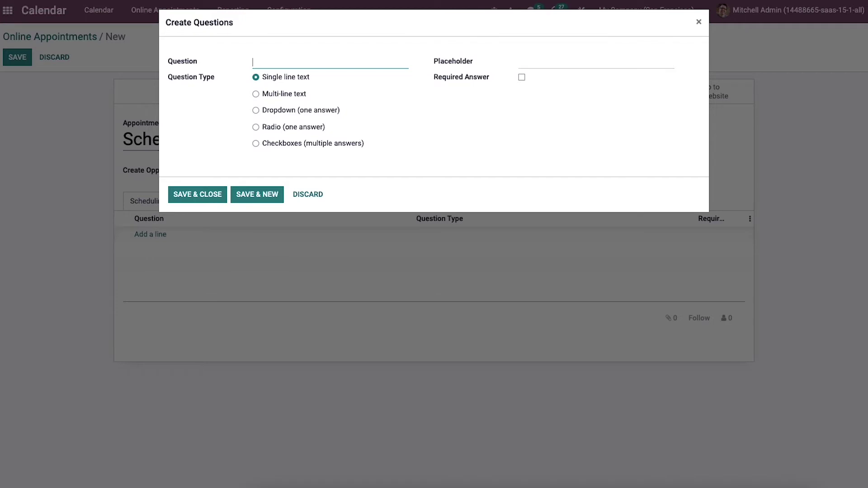
pyautogui.click(293, 56)
pyautogui.click(292, 56)
pyautogui.write('What is')
pyautogui.write('the name of your Com')
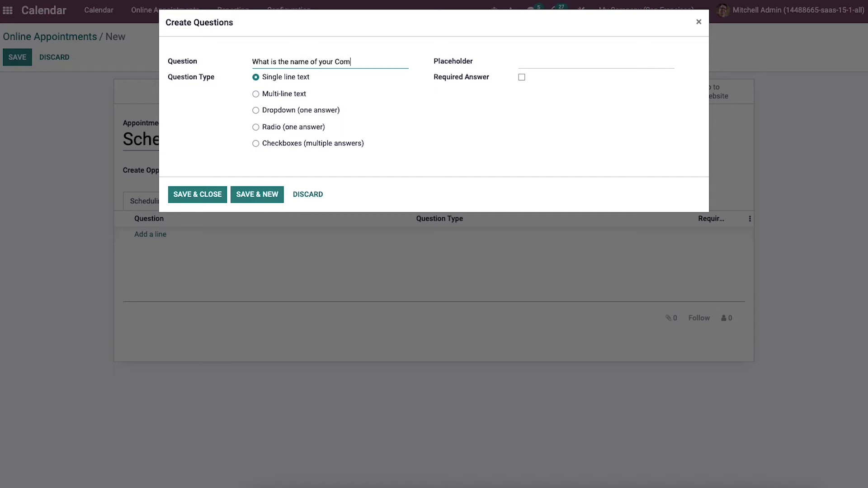
pyautogui.write('pany ?')
pyautogui.click(197, 195)
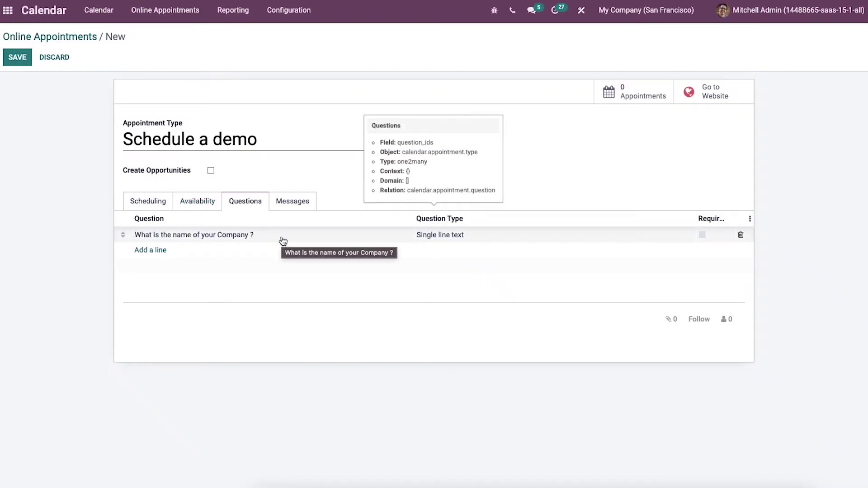
pyautogui.click(293, 204)
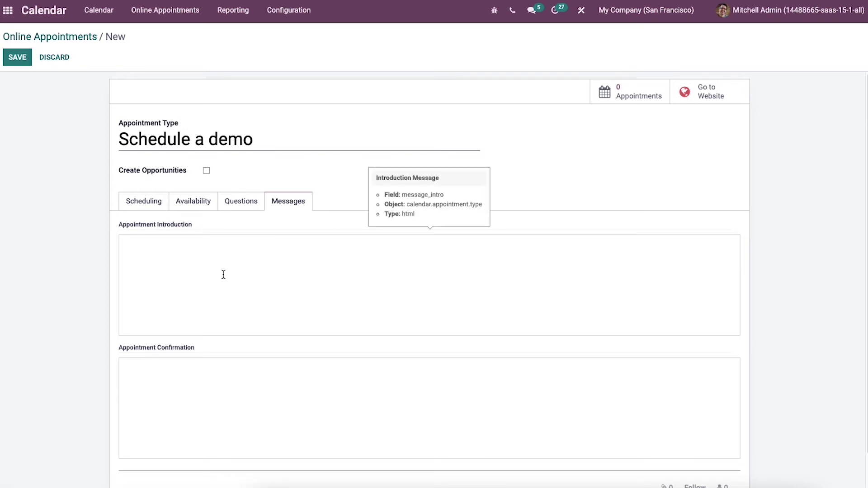
# Write the introduction 'Get a customized demo and an analysis of your needs' and save
pyautogui.click(184, 275)
pyautogui.write('Get a customized demo')
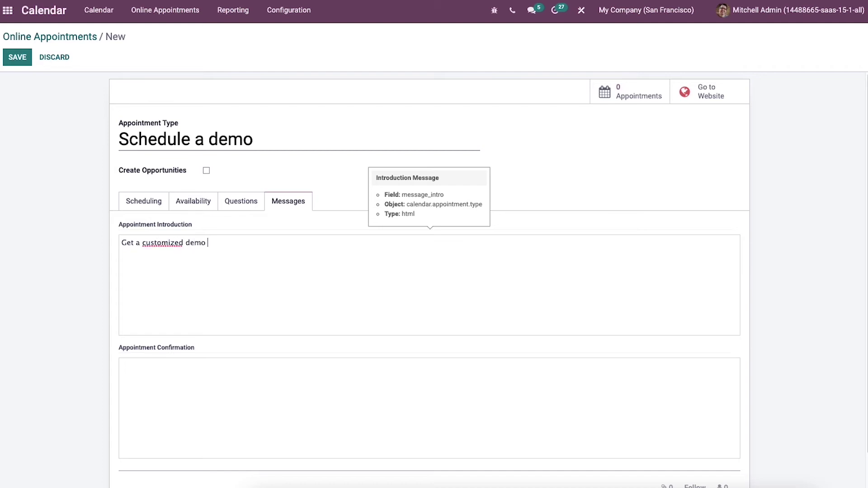
pyautogui.write(' and an analysis of your needs.')
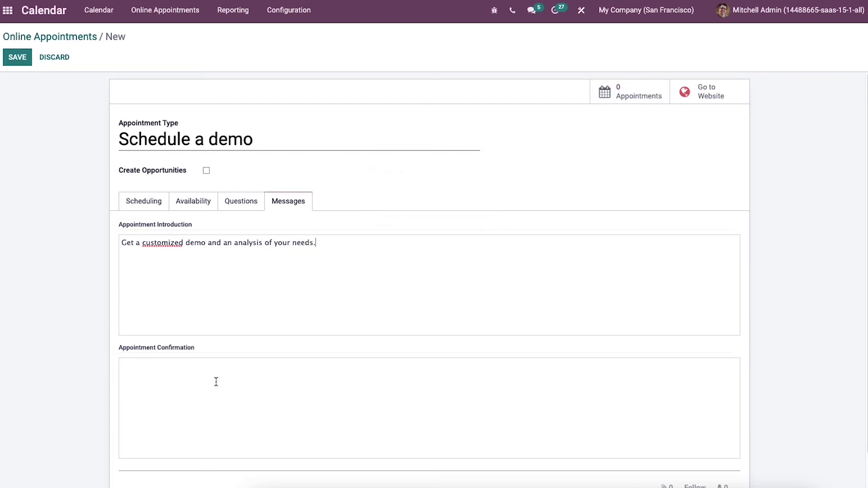
pyautogui.click(184, 374)
pyautogui.click(22, 54)
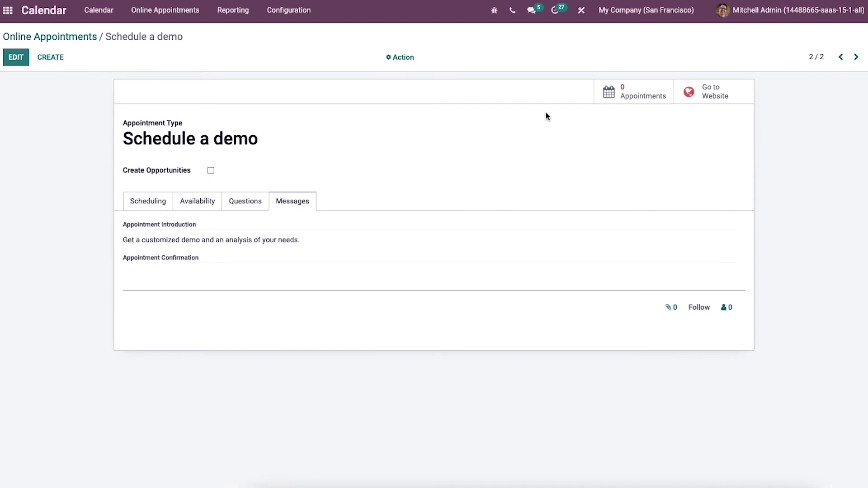
# Check the empty Appointments calendar and Share Availabilities options, then return to Schedule a demo
pyautogui.click(649, 87)
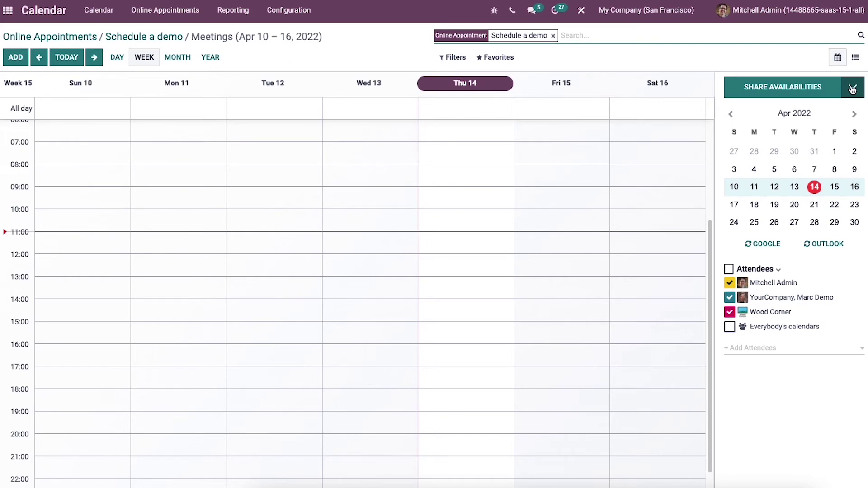
pyautogui.click(852, 88)
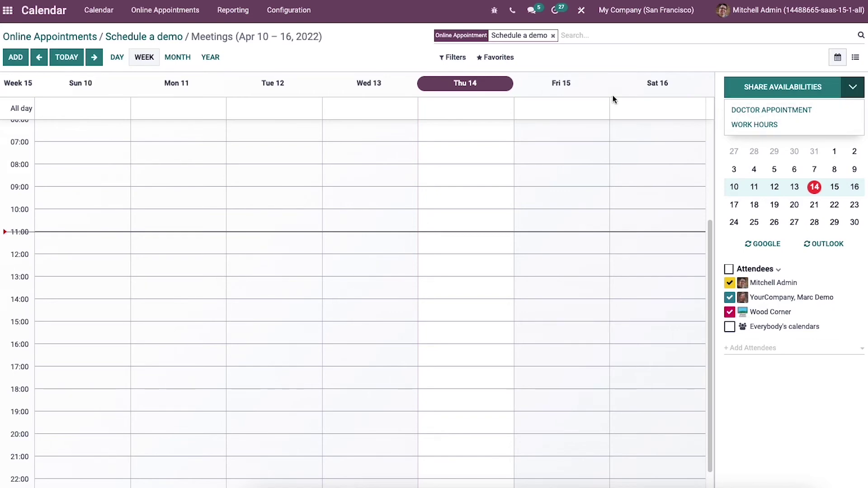
pyautogui.click(141, 37)
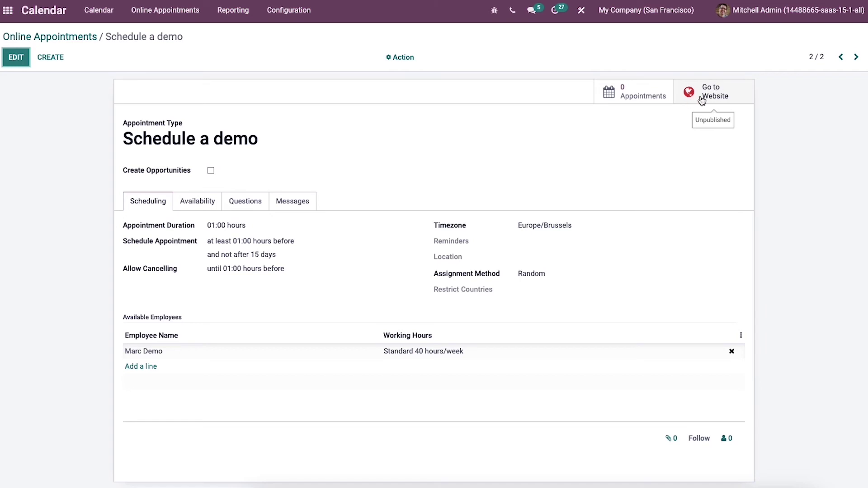
# Publish the Schedule a demo page on the website and pick Friday 15 April 2022
pyautogui.click(704, 96)
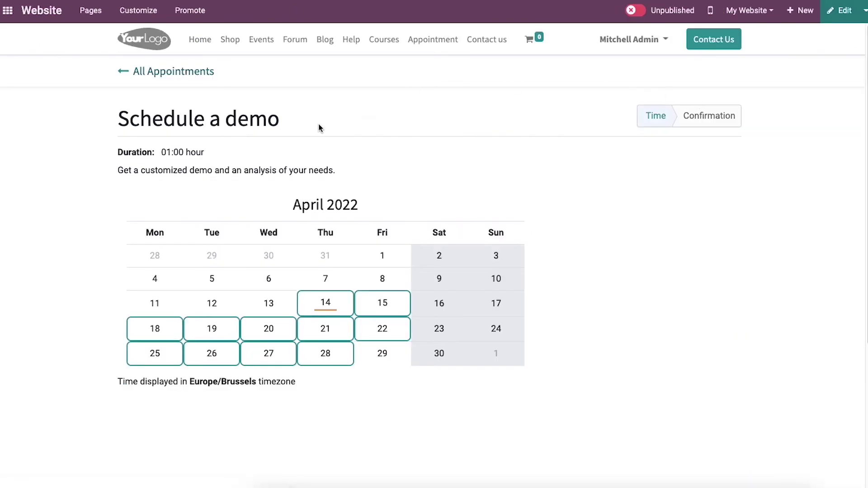
pyautogui.click(126, 73)
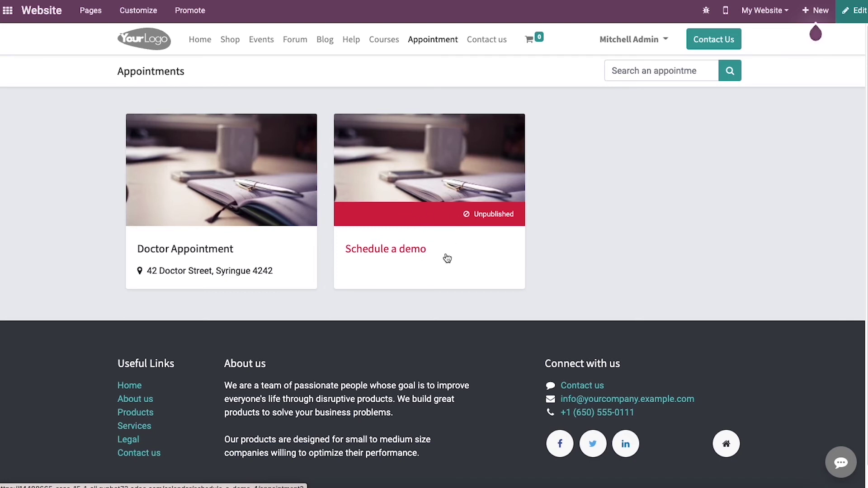
pyautogui.click(403, 247)
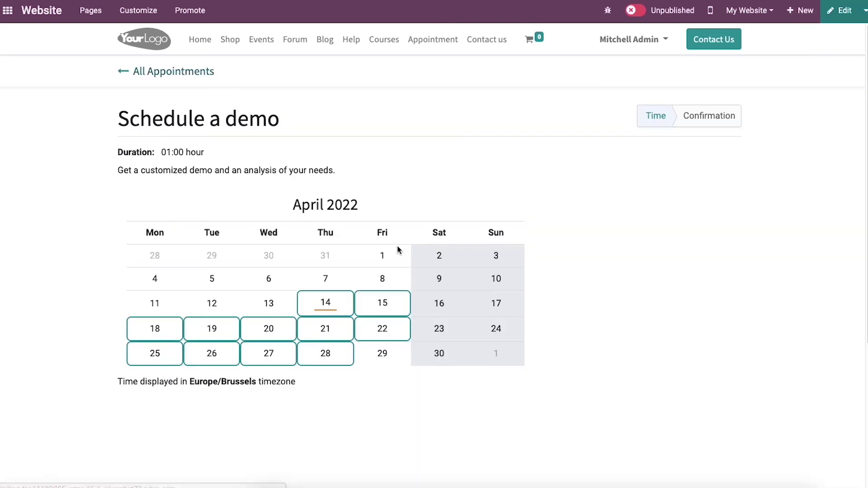
pyautogui.click(642, 11)
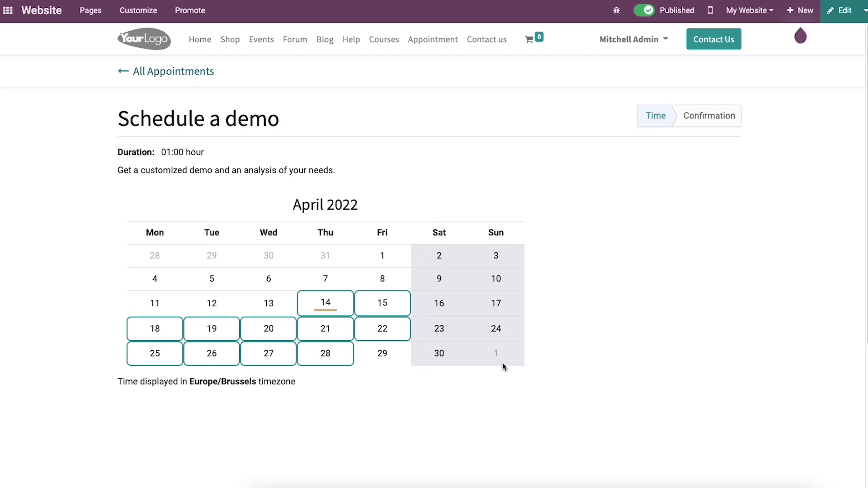
pyautogui.click(390, 316)
# Book the 3:00 PM slot on Fri Apr 15, 2022 and answer the company question with 'abc'
pyautogui.click(581, 306)
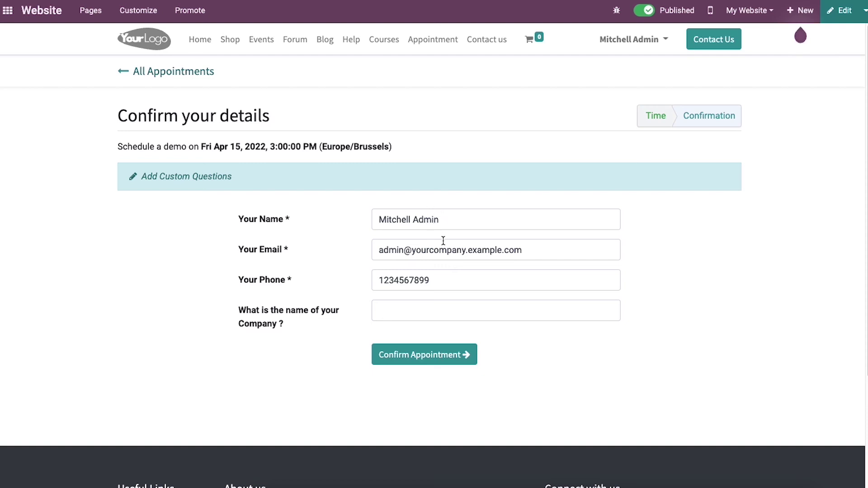
pyautogui.click(416, 312)
pyautogui.click(413, 337)
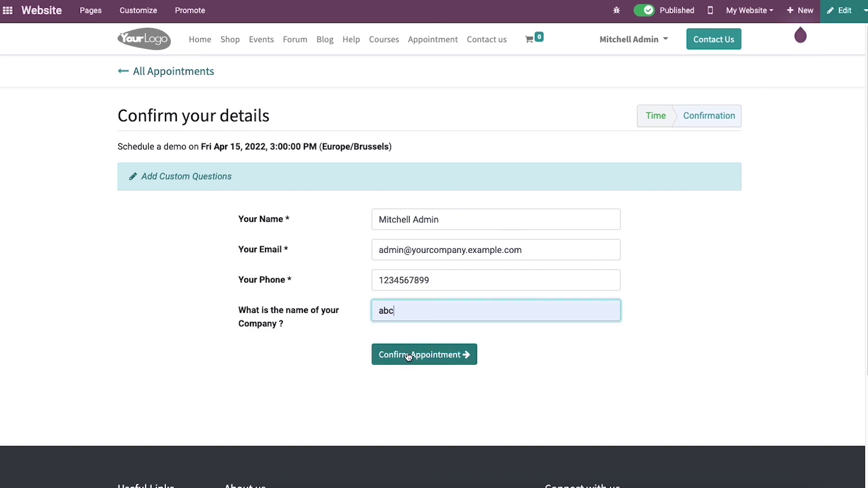
# Confirm the Schedule a demo booking for Fri Apr 15, 2022 at 3:00 PM
pyautogui.click(409, 357)
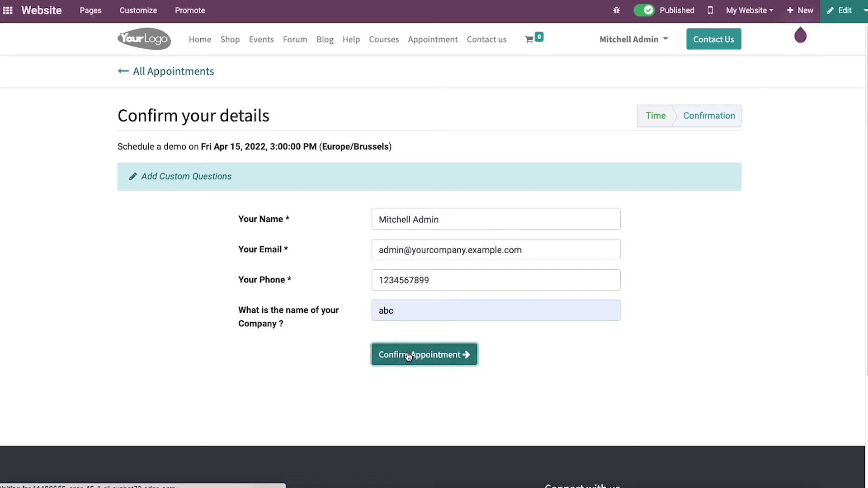